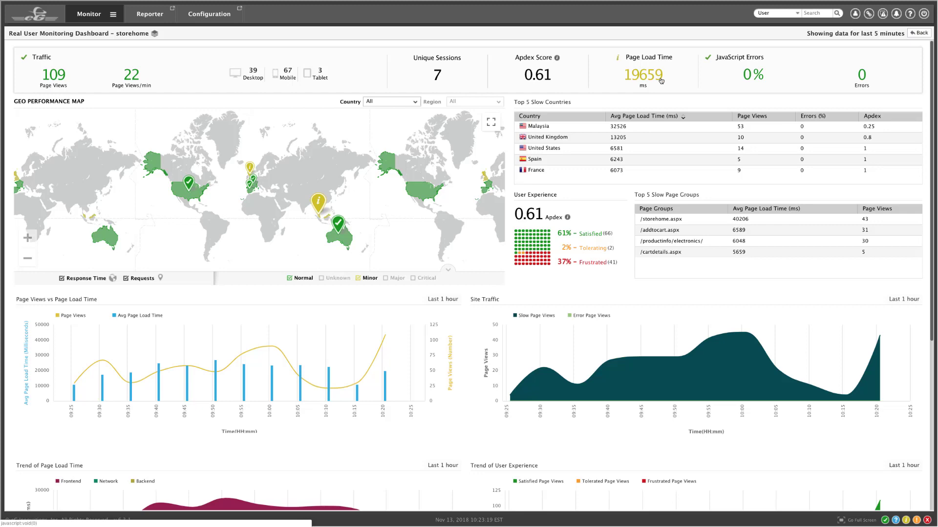
# - View the page load breakdown of the first slow storehome.aspx transaction
pyautogui.click(659, 80)
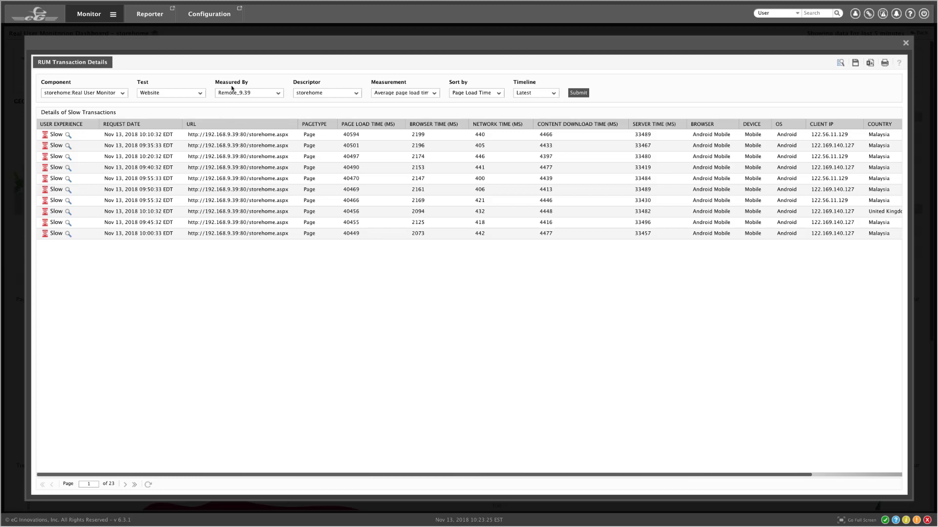
pyautogui.click(68, 135)
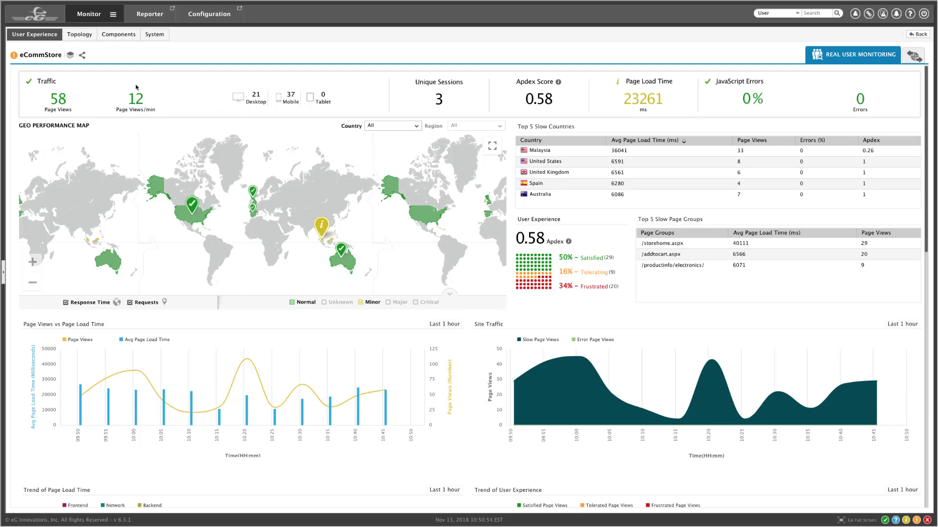
# - Show the eCommStore topology map linking Real User Monitor, IIS web tiers, Oracle and SQL databases
pyautogui.click(80, 34)
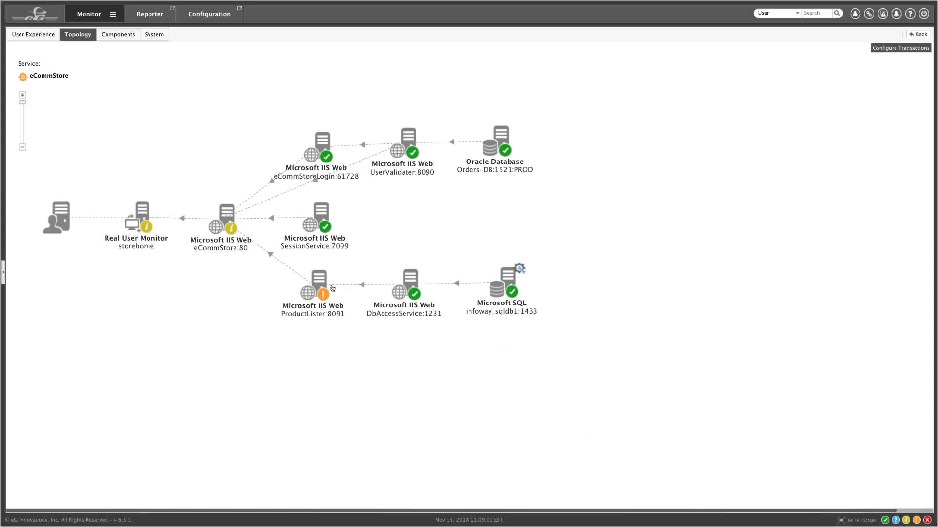
# - Diagnose ProductLister:8091's high average response time for .NET business transactions
pyautogui.click(322, 279)
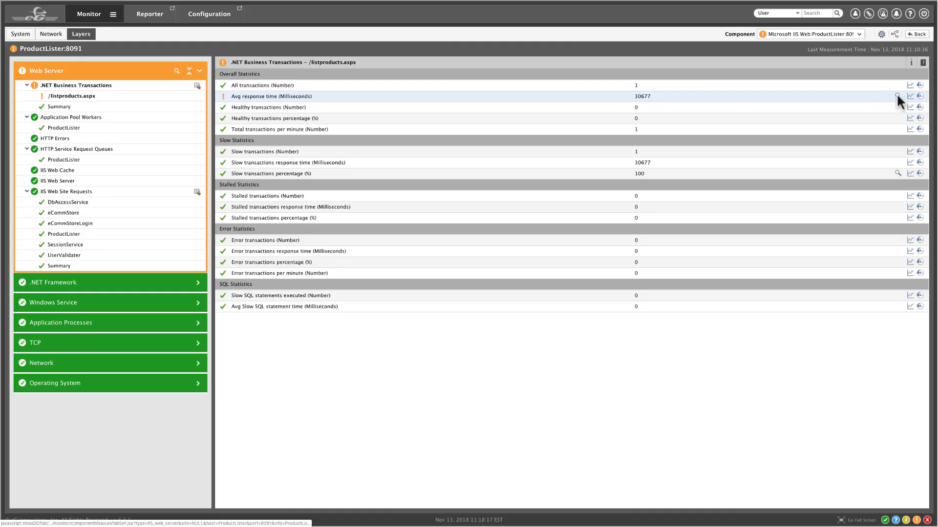
pyautogui.click(898, 95)
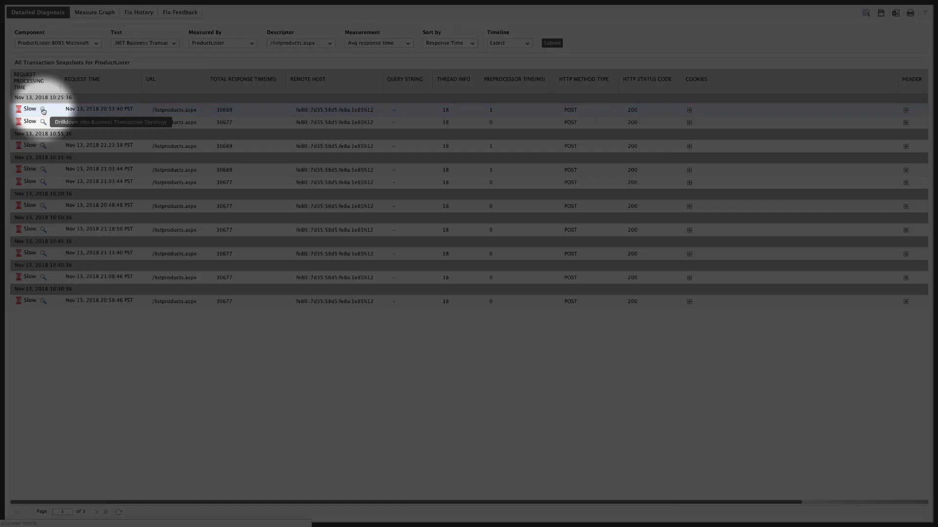
# - Trace the first slow 33,236 ms /listproducts.aspx request across IIS tiers and databases
pyautogui.click(43, 109)
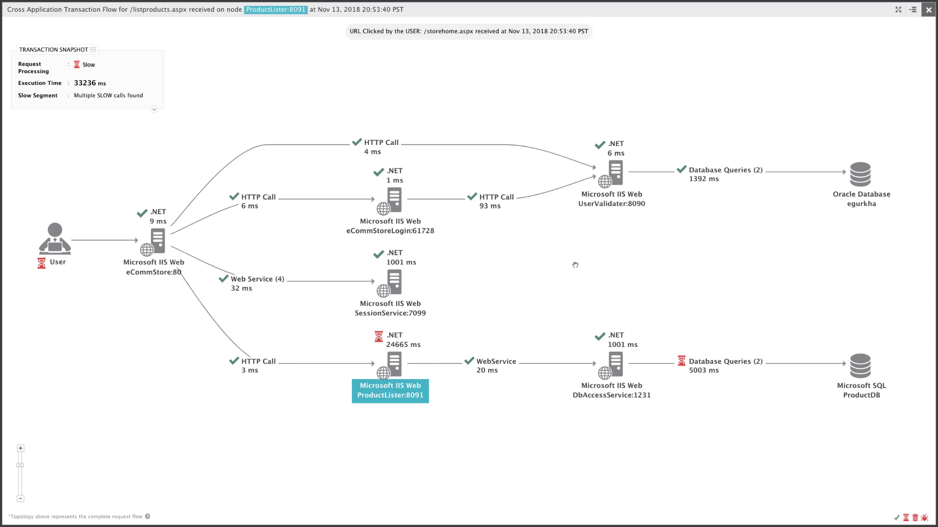
pyautogui.scroll(-2, 576, 265)
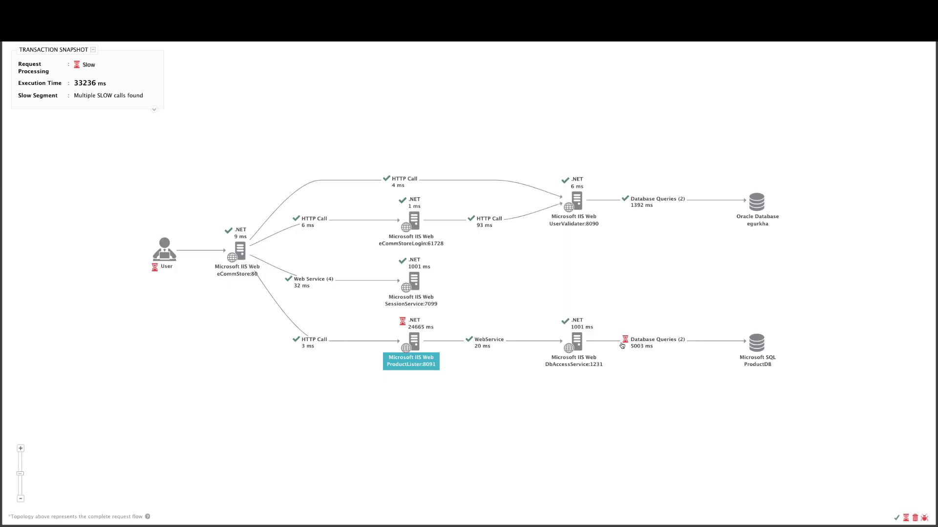
# - Review the slow database queries behind the /listproducts.aspx request
pyautogui.click(624, 342)
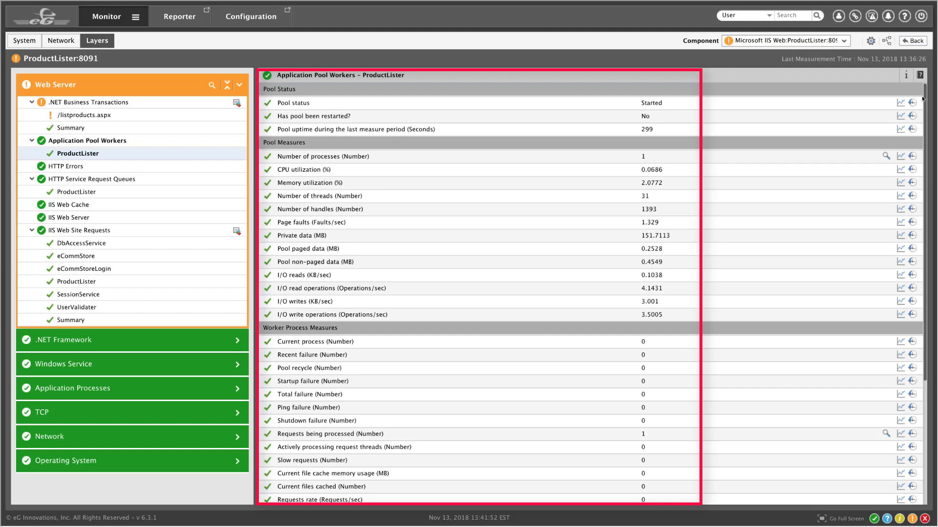
pyautogui.moveTo(925, 96); pyautogui.dragTo(932, 227)
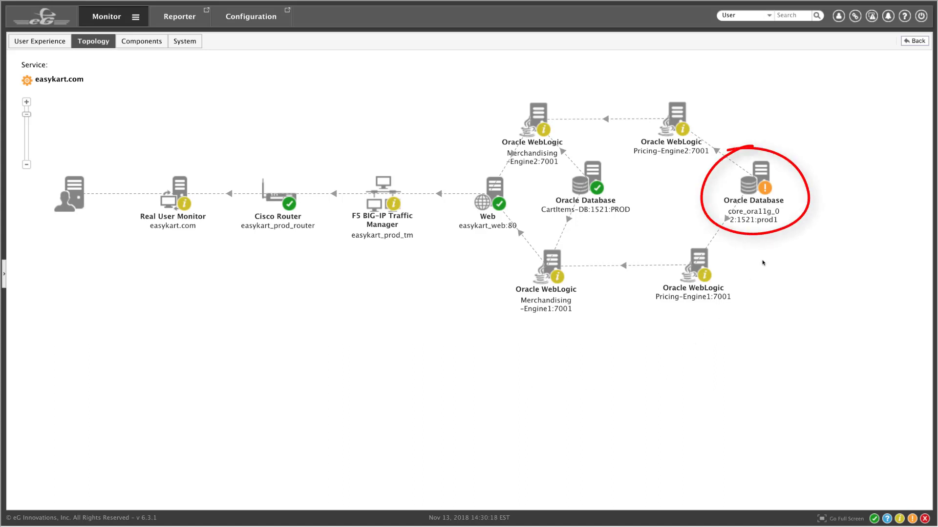
# - Show the virtual topology of the troubled Oracle Database core_ora11g_02
pyautogui.click(754, 183)
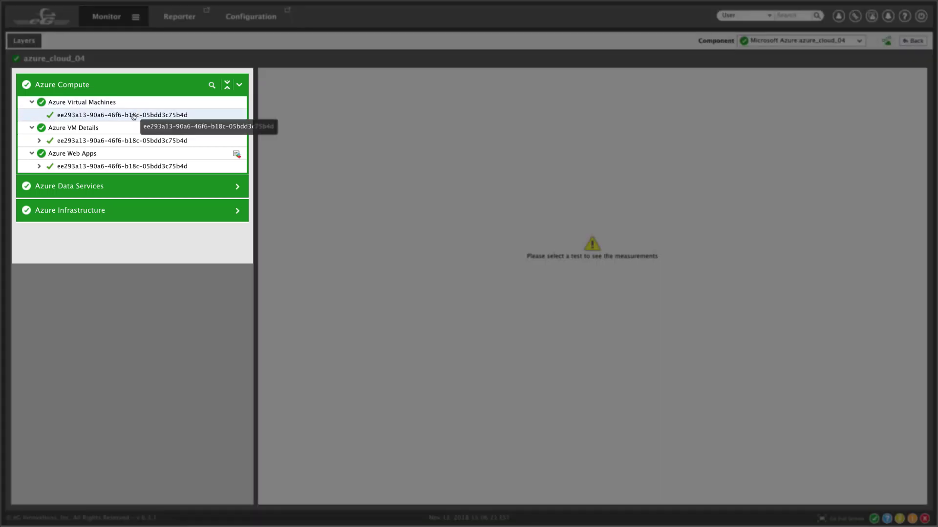
# - View eGMobileAppTest01 web app metrics, then the Default-Networking resource group's status and resource count
pyautogui.click(121, 166)
pyautogui.click(106, 192)
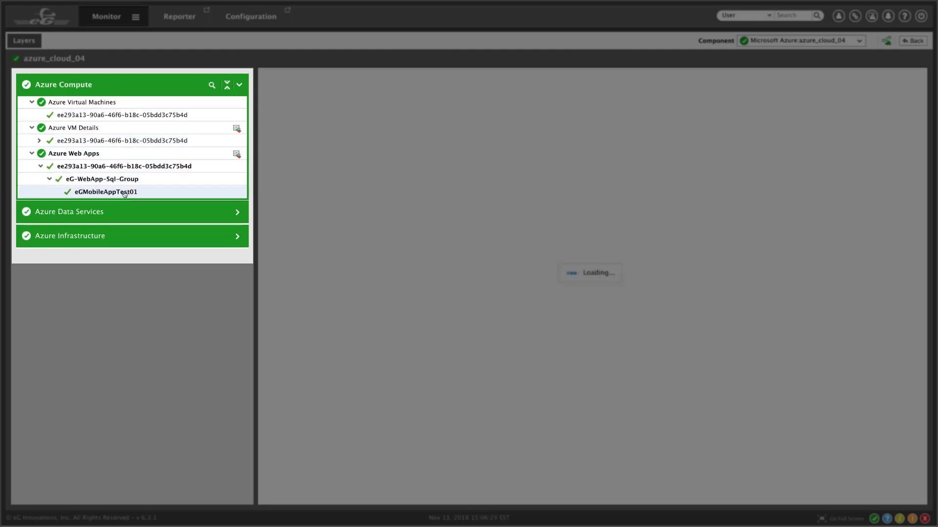
pyautogui.click(229, 213)
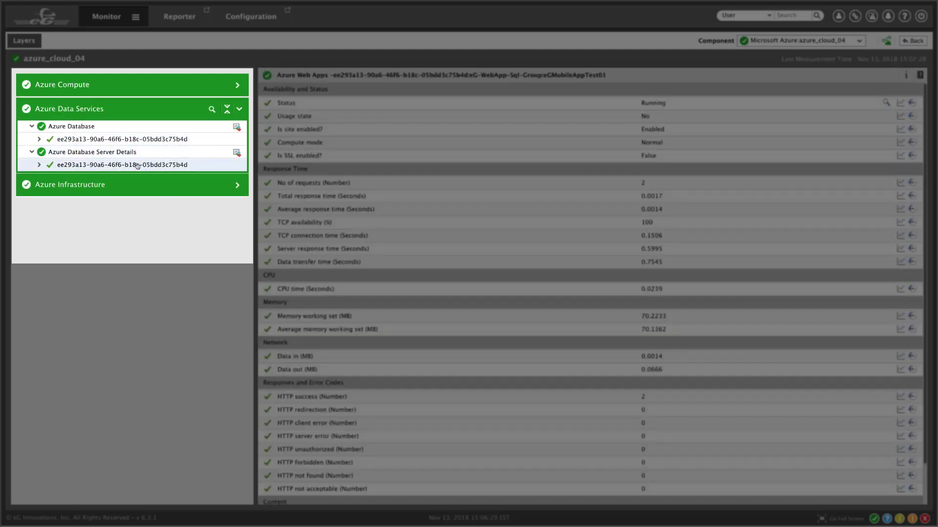
pyautogui.click(122, 164)
pyautogui.click(236, 214)
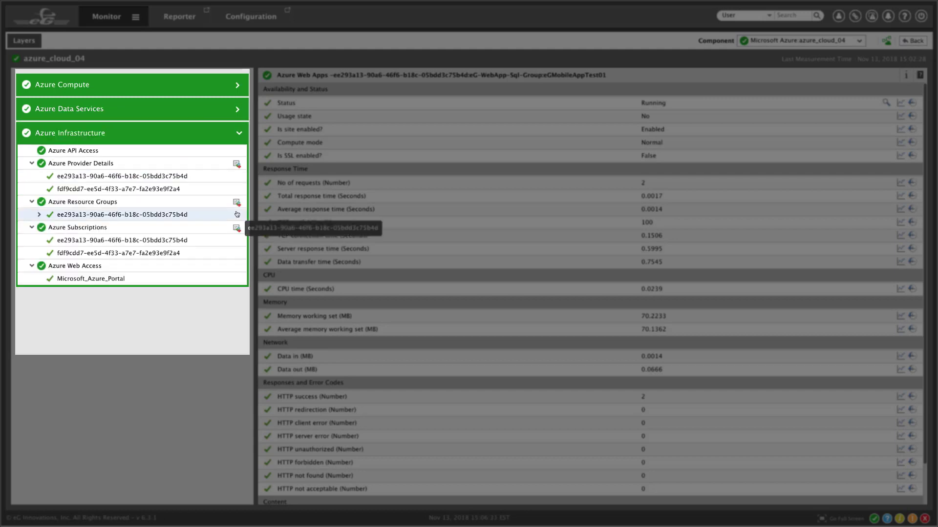
pyautogui.click(122, 214)
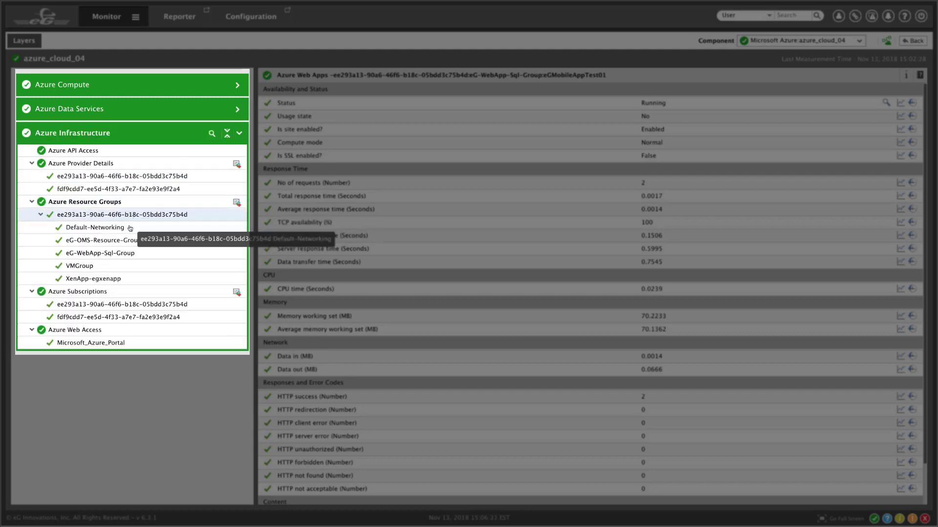
pyautogui.click(95, 227)
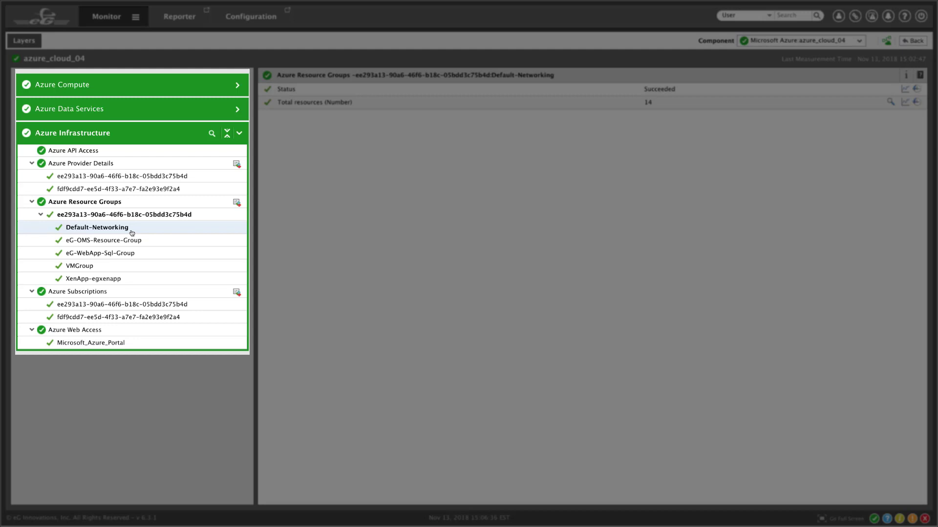